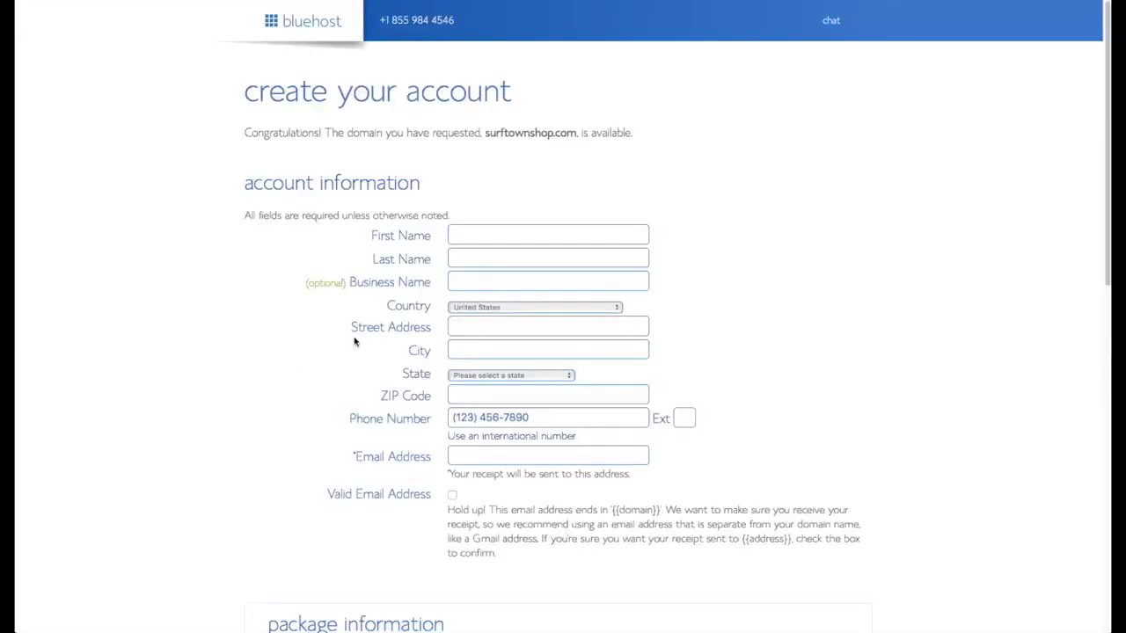
# - Enter the account holder's first name, last name and contact e-mail address
pyautogui.click(519, 233)
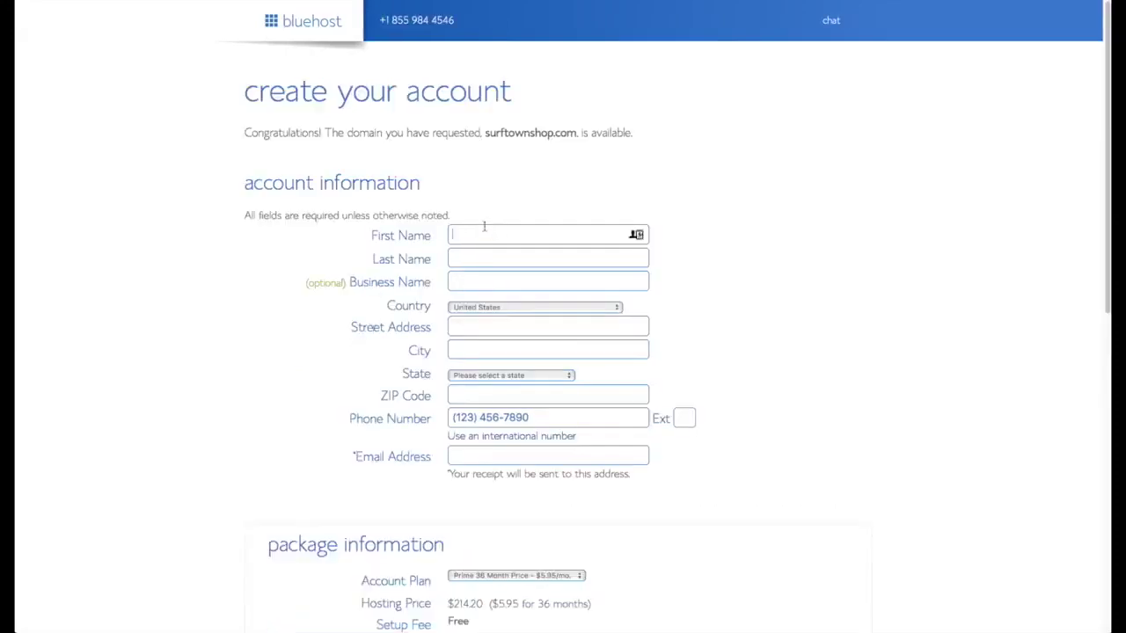
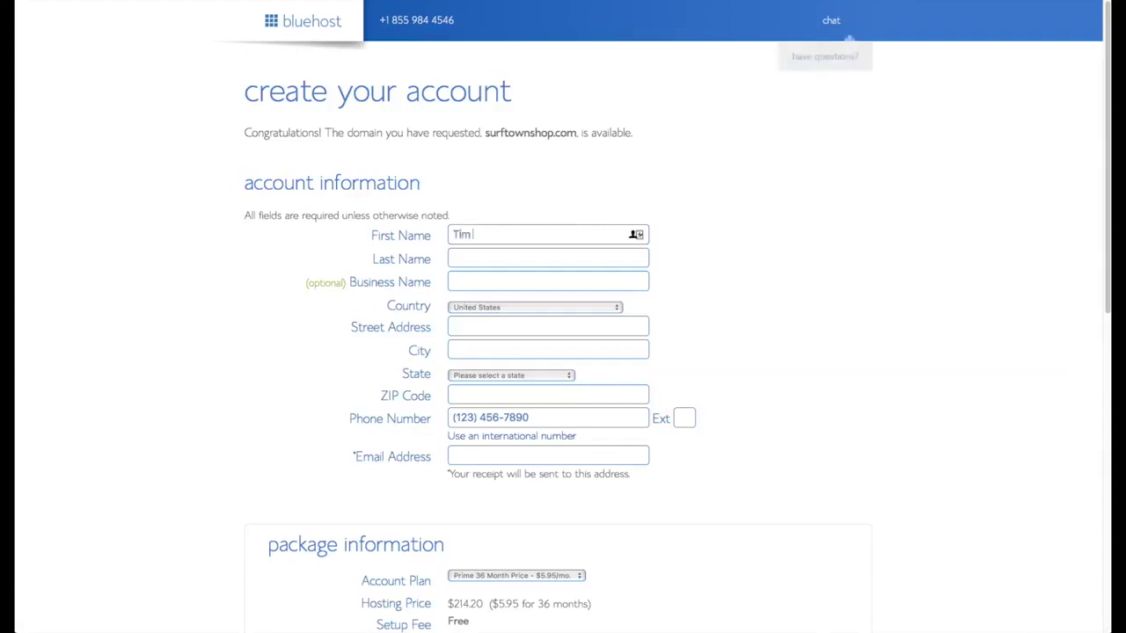
pyautogui.press('Tab')
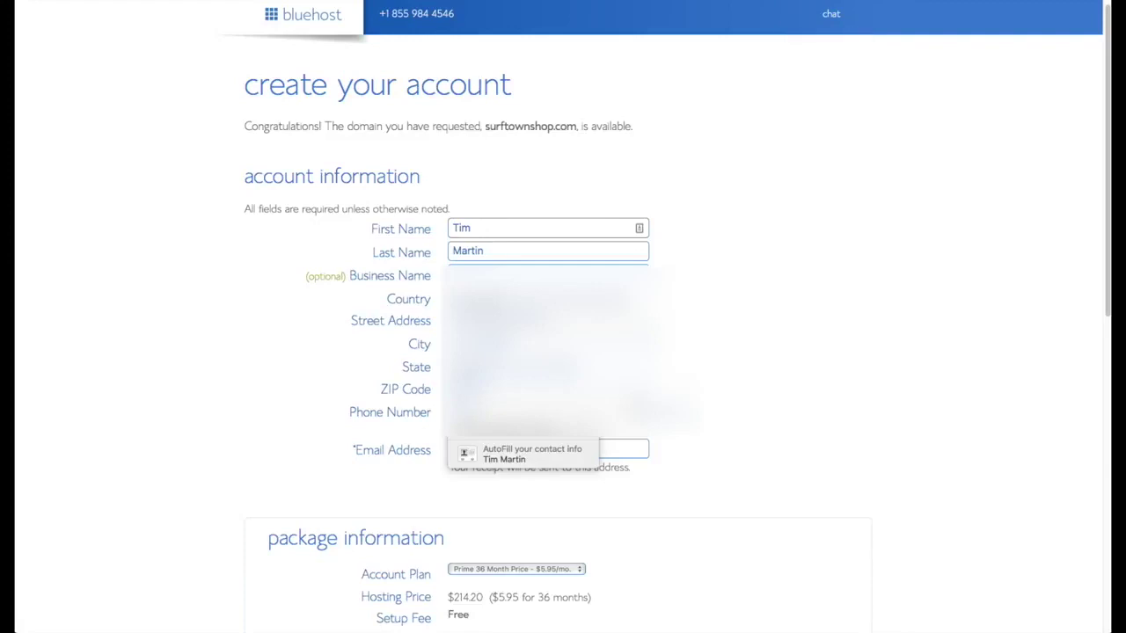
pyautogui.click(521, 454)
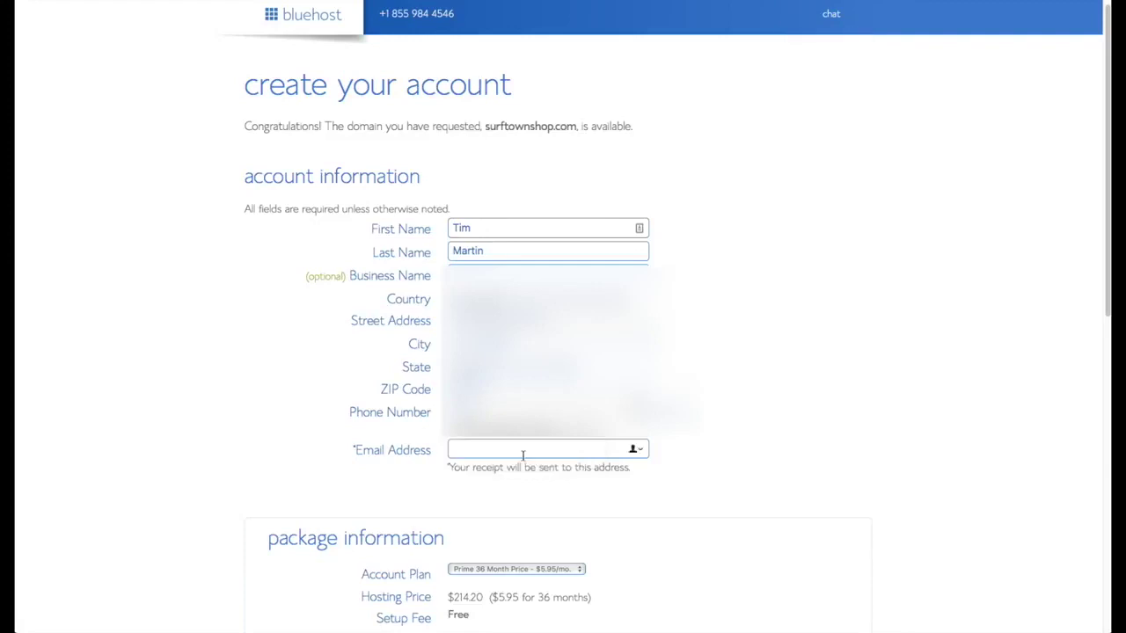
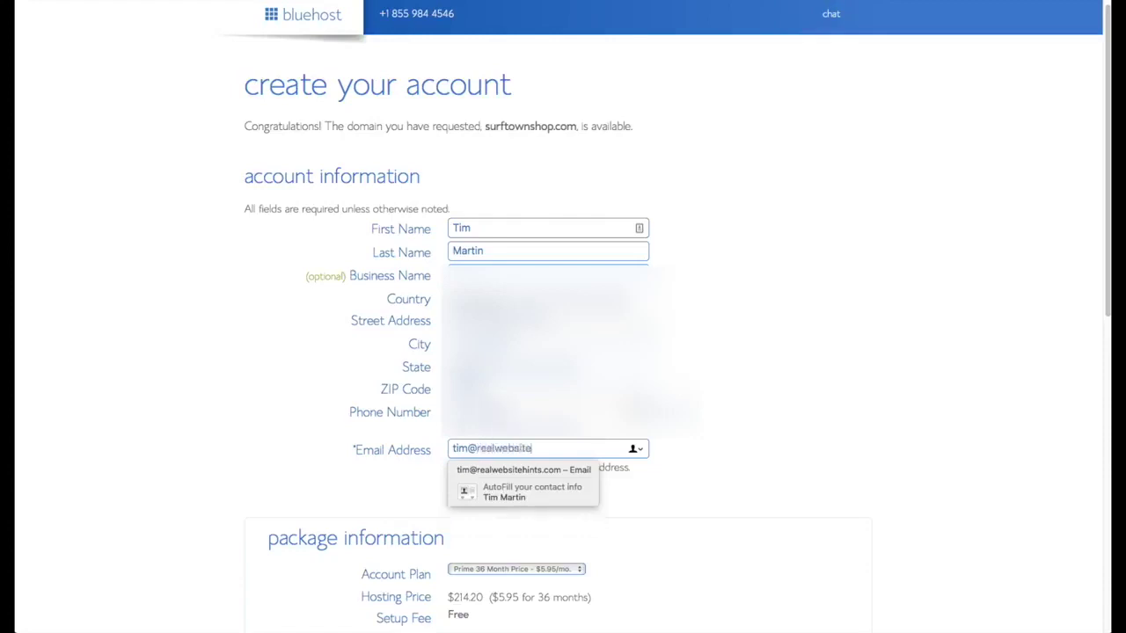
# - Select the Prime 12 Month account plan and enter the credit card details
pyautogui.scroll(-3, 764, 489)
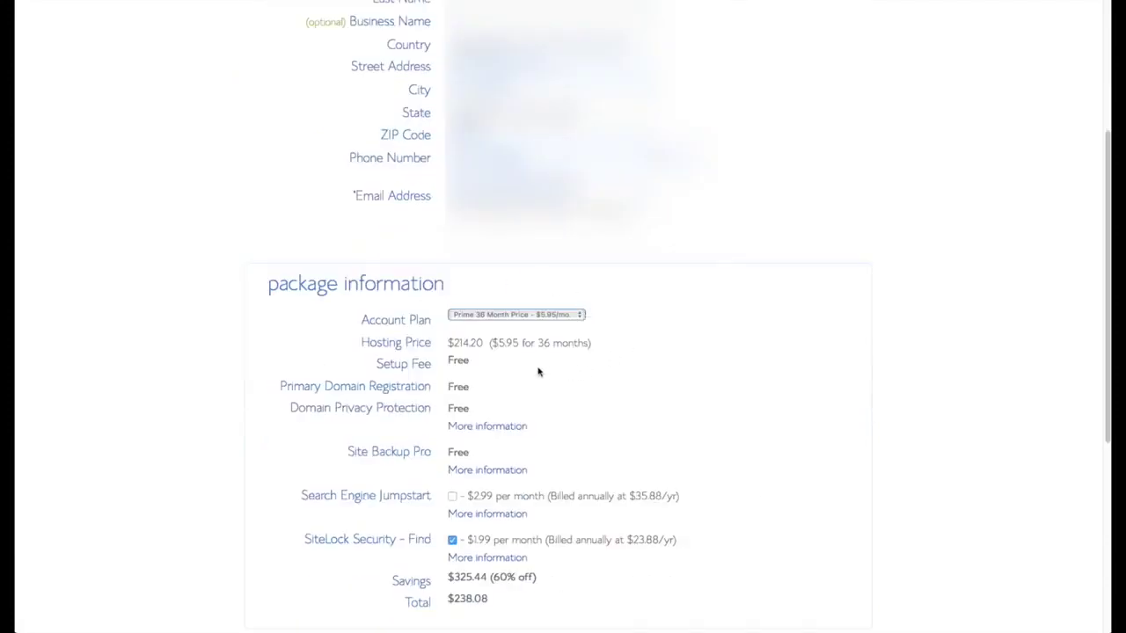
pyautogui.click(577, 317)
pyautogui.click(528, 294)
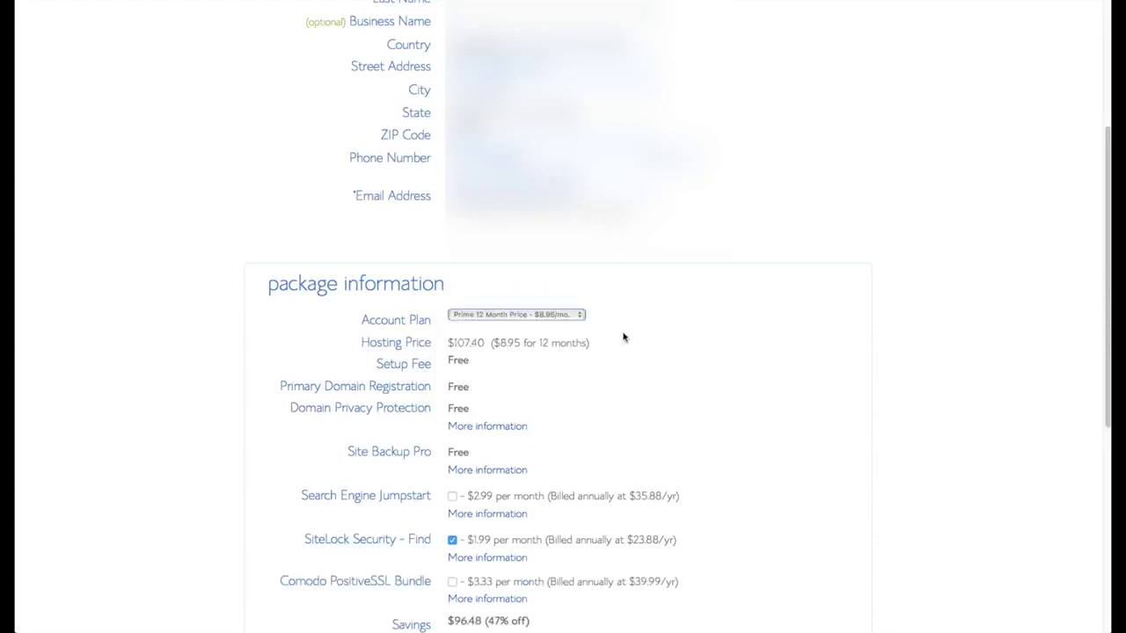
pyautogui.scroll(-3, 694, 374)
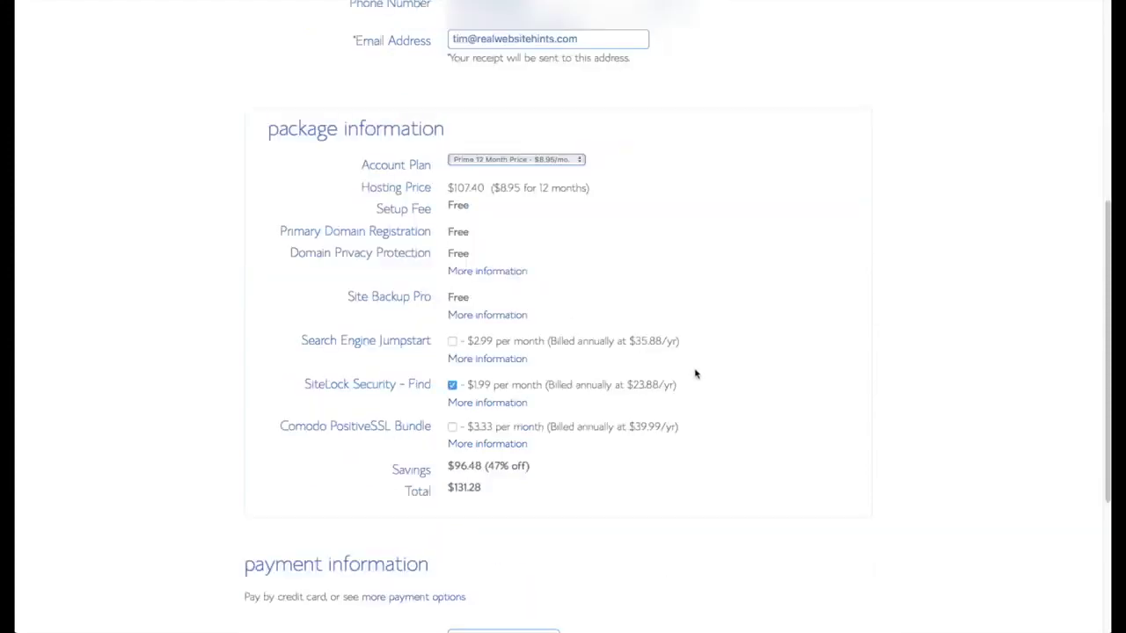
pyautogui.scroll(-4, 696, 391)
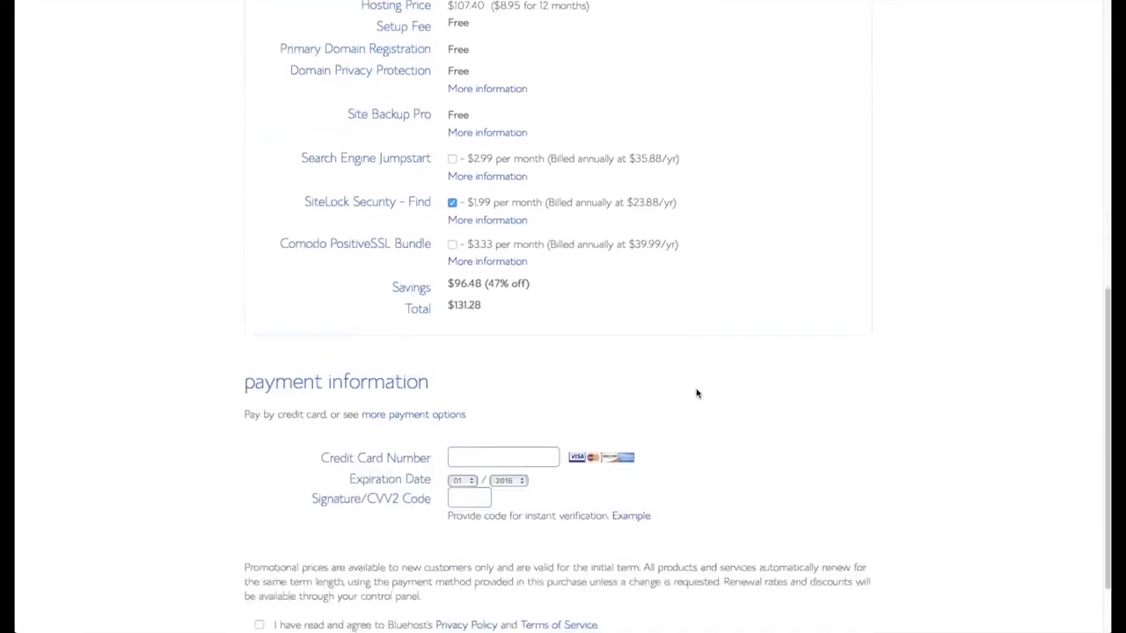
pyautogui.click(515, 427)
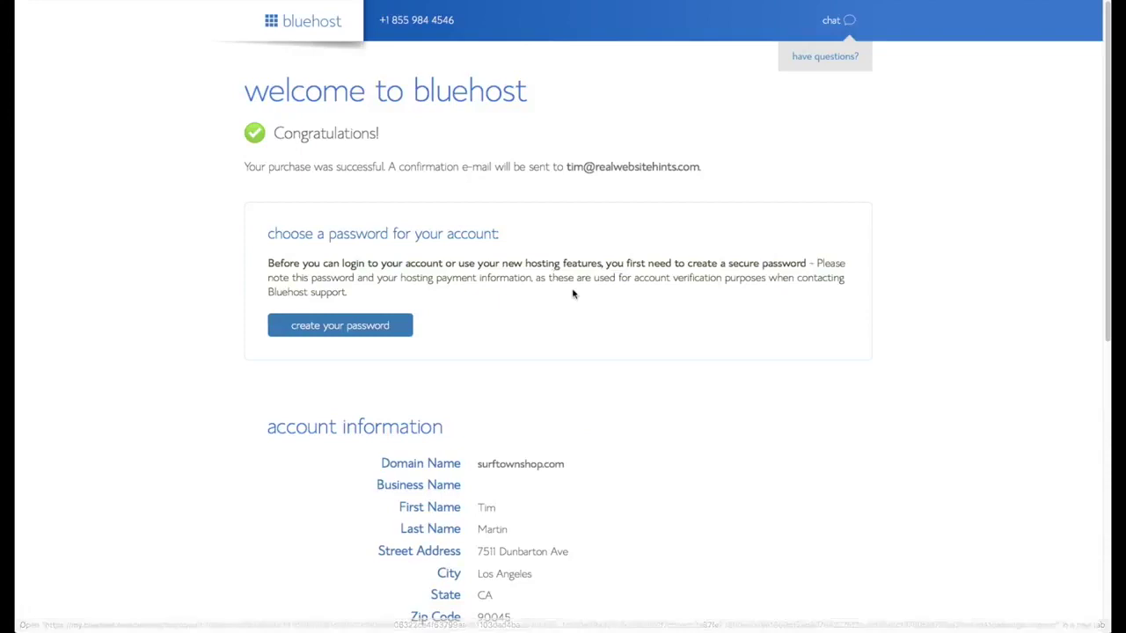
pyautogui.scroll(-1, 573, 294)
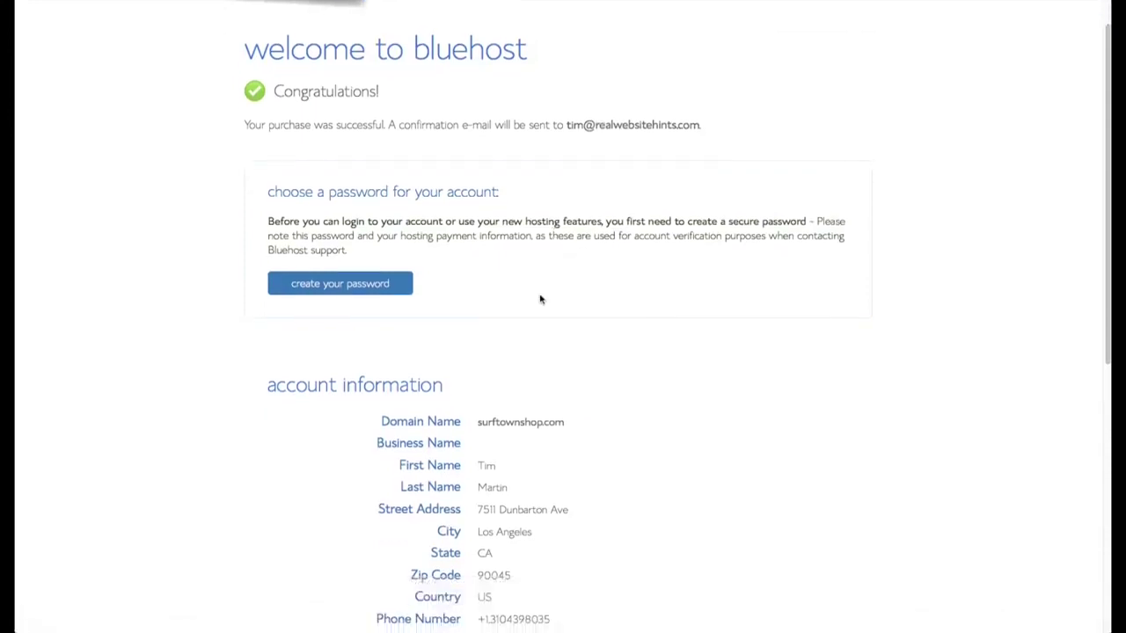
# - Set a LastPass-generated secure password, confirm it, accept the terms and submit
pyautogui.click(368, 284)
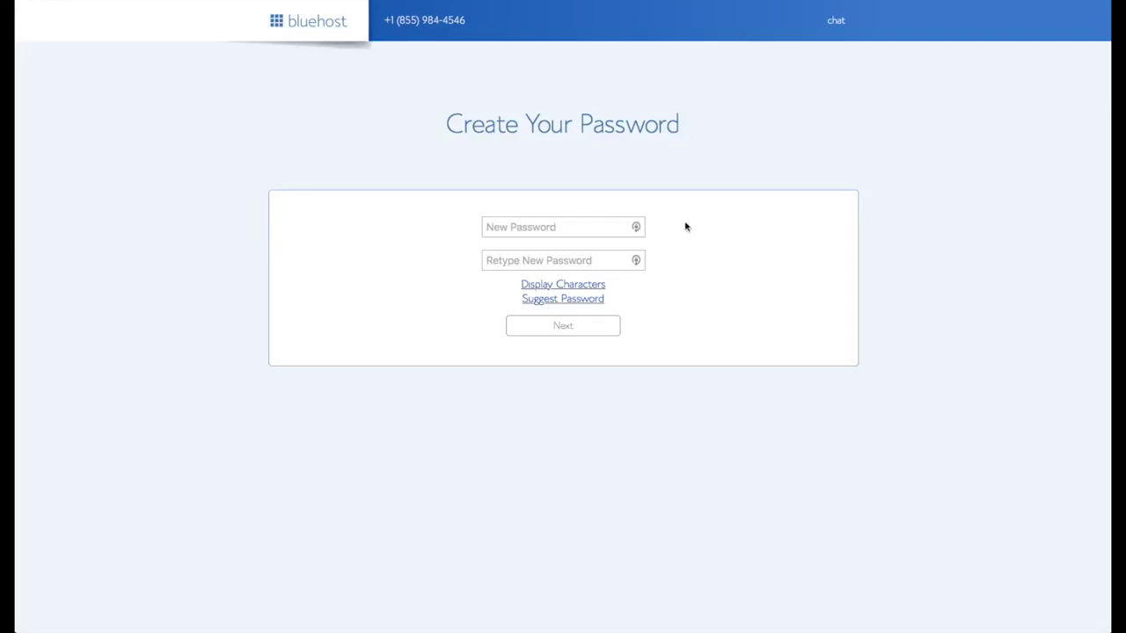
pyautogui.click(637, 228)
pyautogui.click(637, 228)
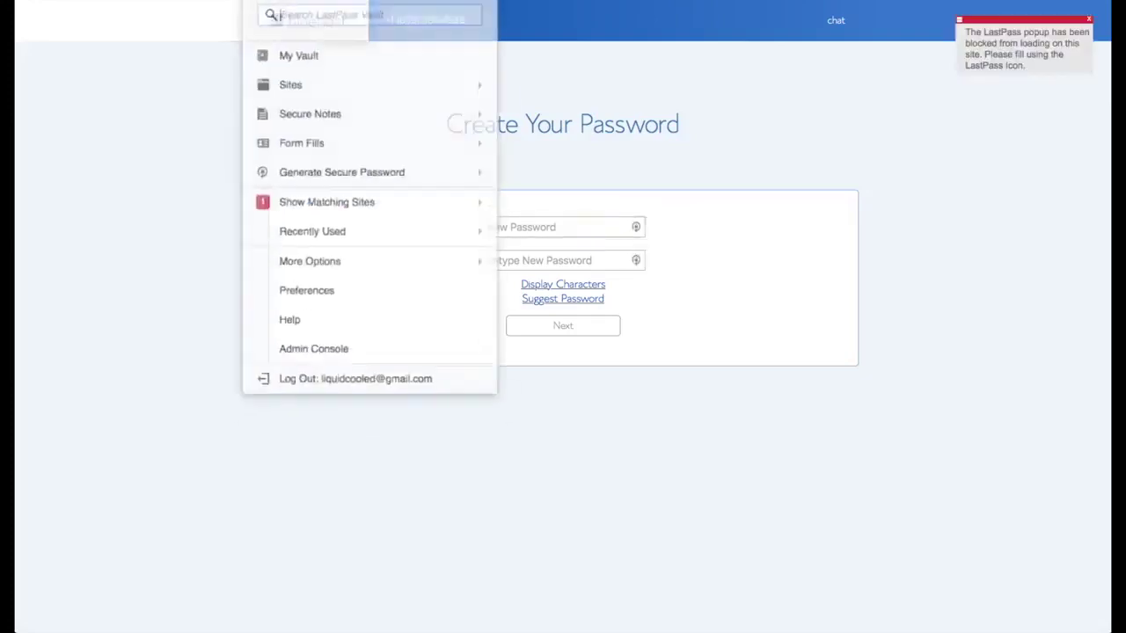
pyautogui.click(378, 153)
pyautogui.click(534, 259)
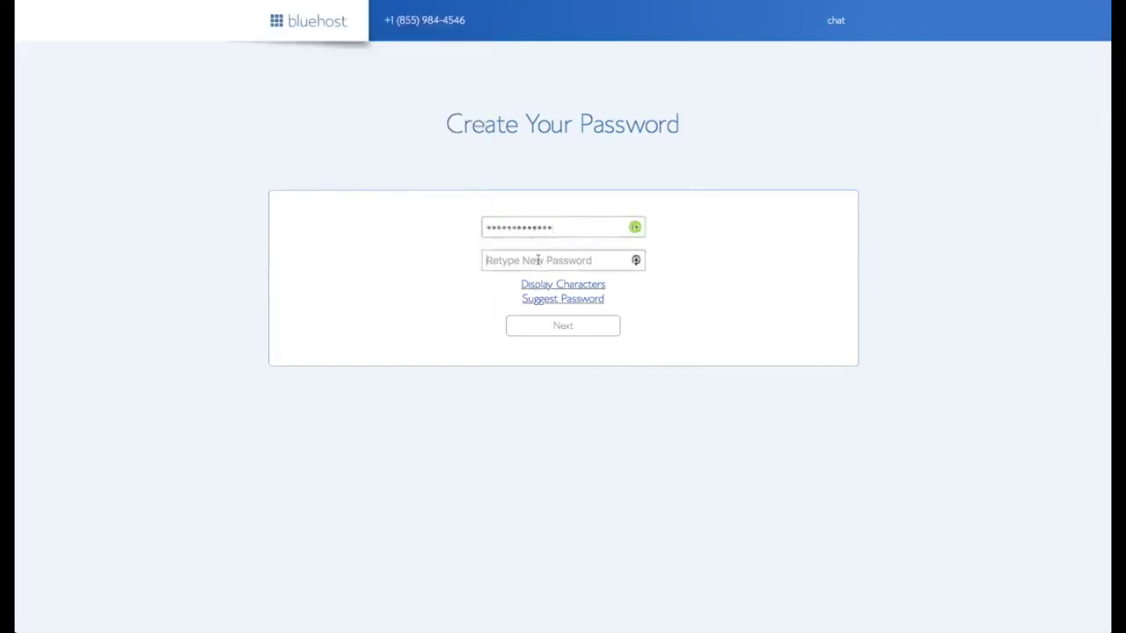
pyautogui.hotkey('ctrl', 'v')
pyautogui.click(392, 322)
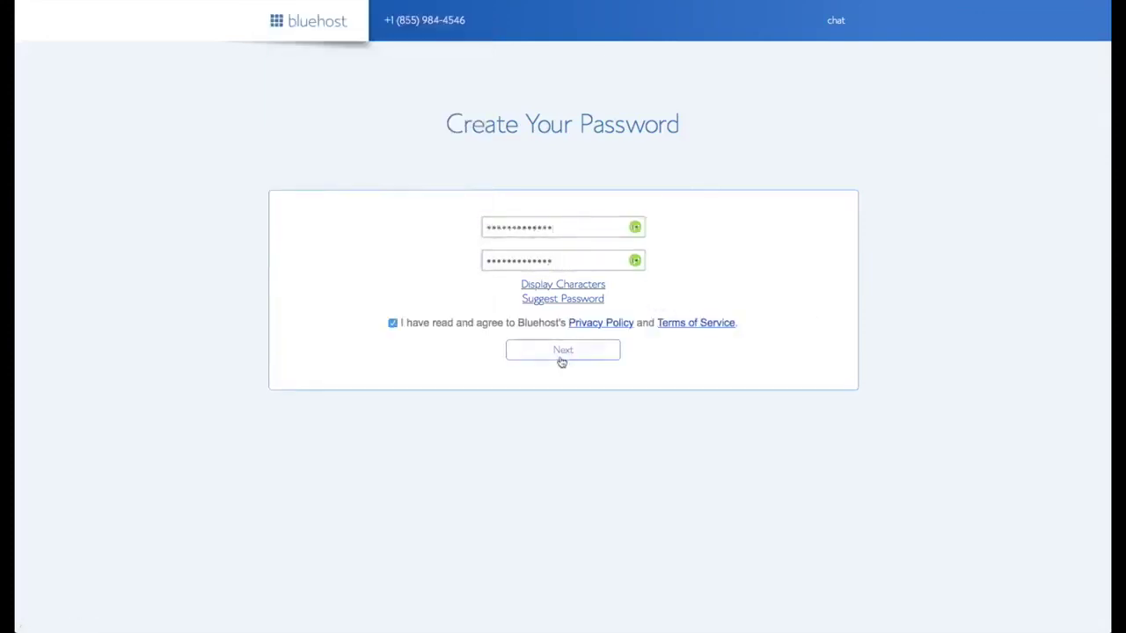
pyautogui.click(562, 353)
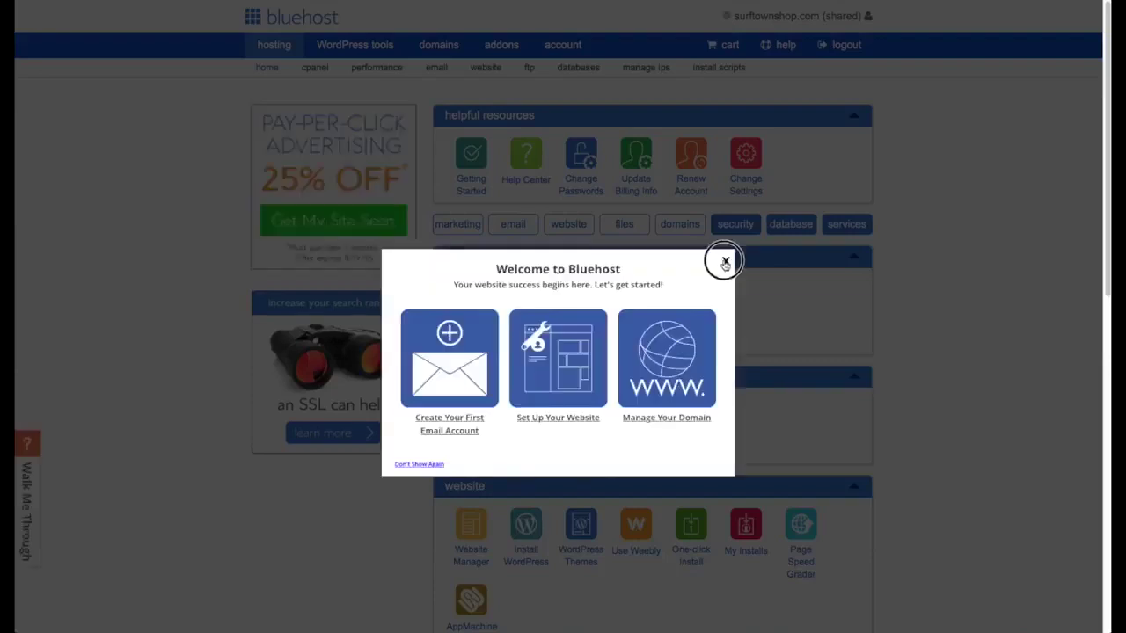
# - Close the Welcome to Bluehost dialog and choose Install WordPress
pyautogui.click(724, 260)
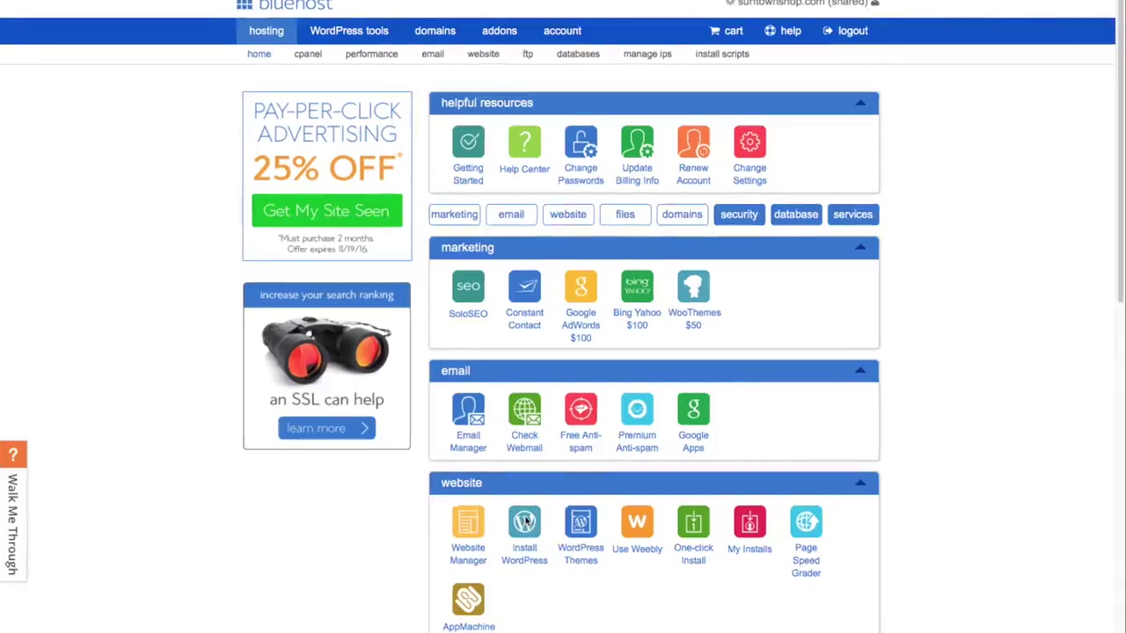
pyautogui.click(526, 522)
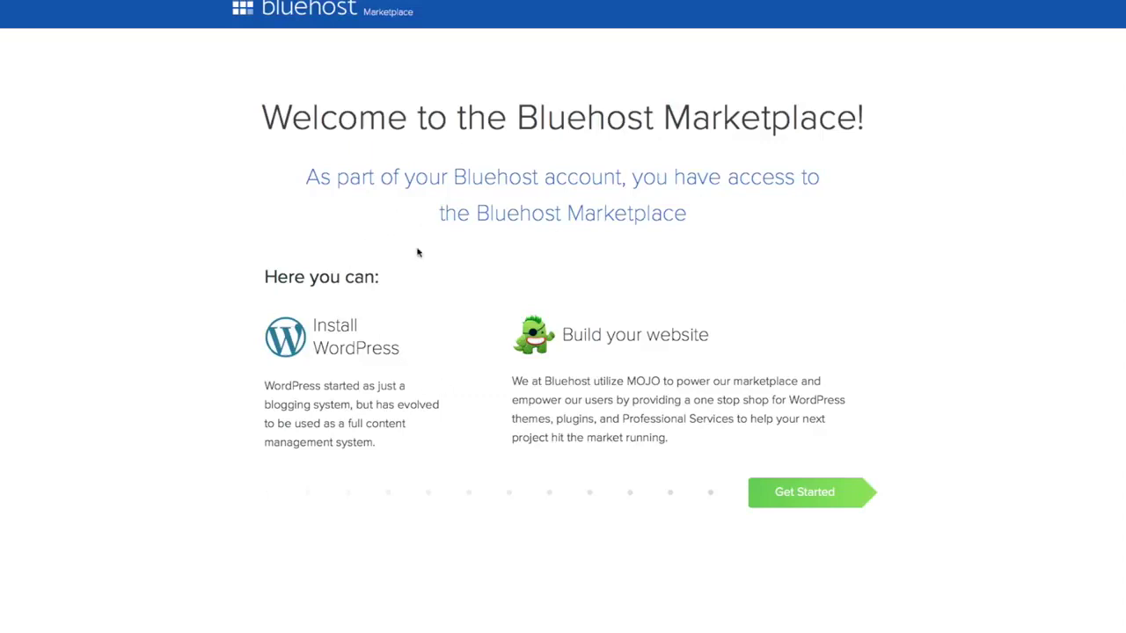
# - Start the WordPress setup without the OptinMonster and Form Builder by Constant Contact plugins
pyautogui.click(809, 493)
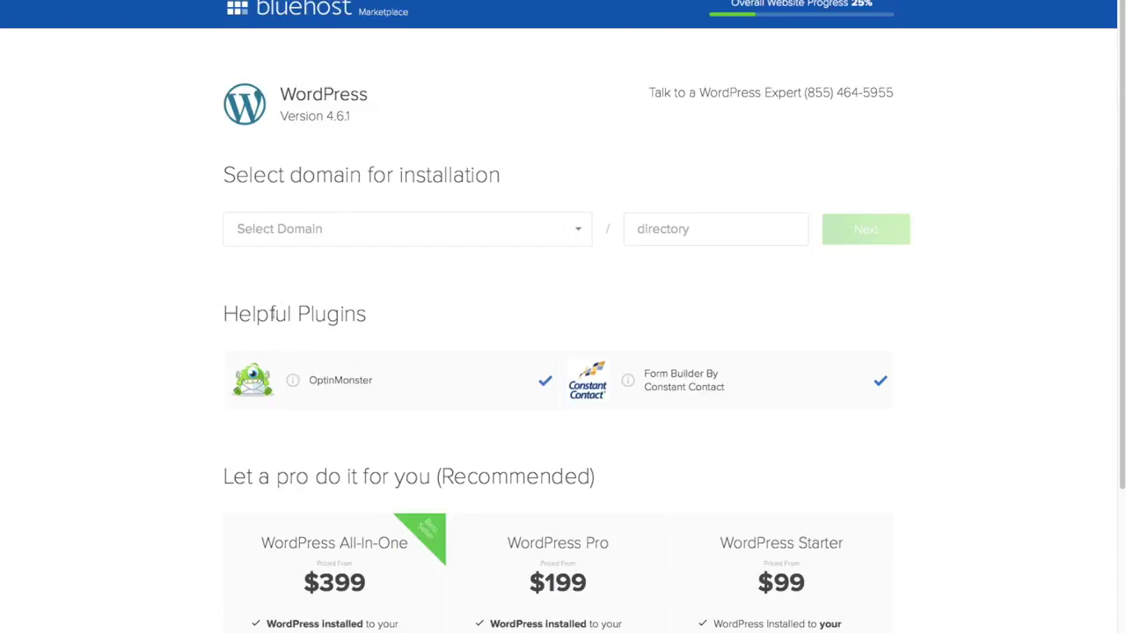
pyautogui.click(546, 380)
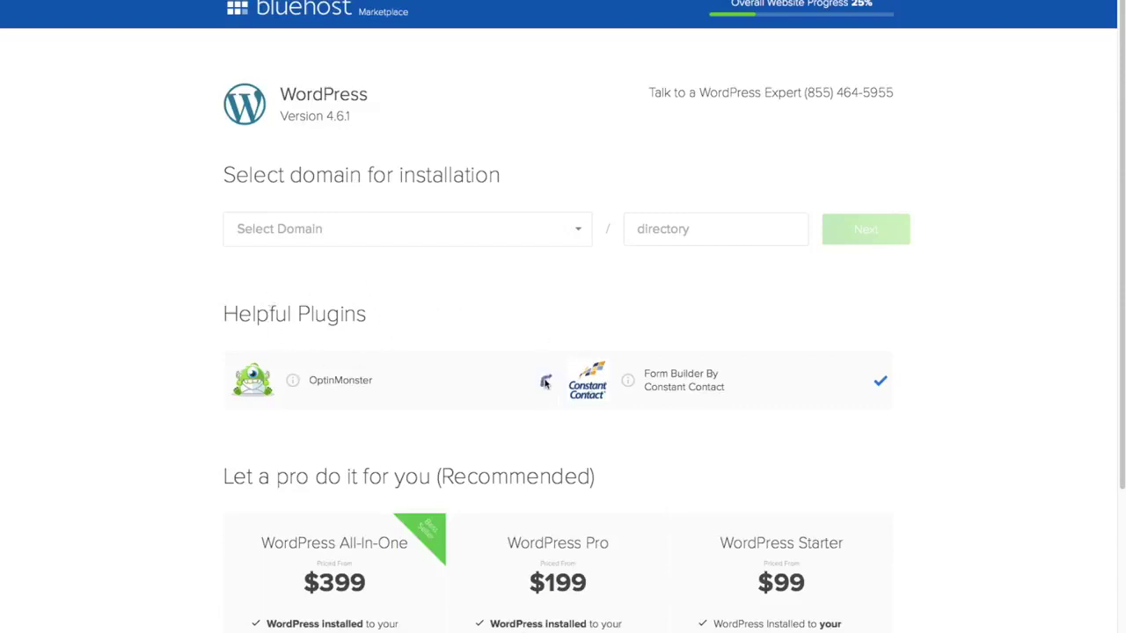
pyautogui.click(880, 380)
pyautogui.click(580, 232)
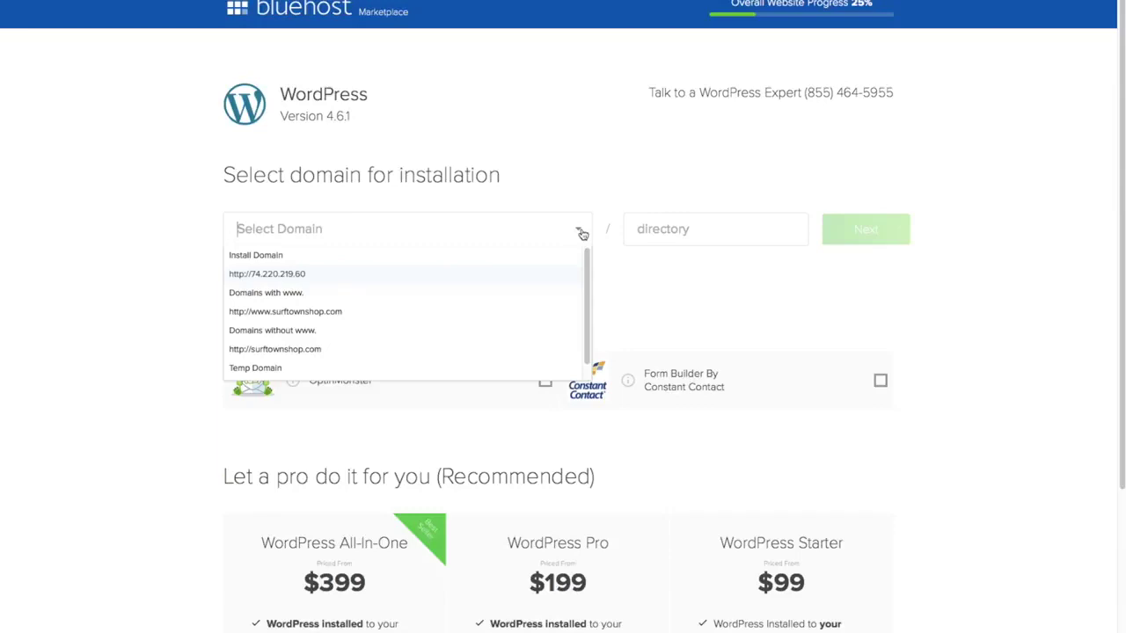
pyautogui.click(358, 328)
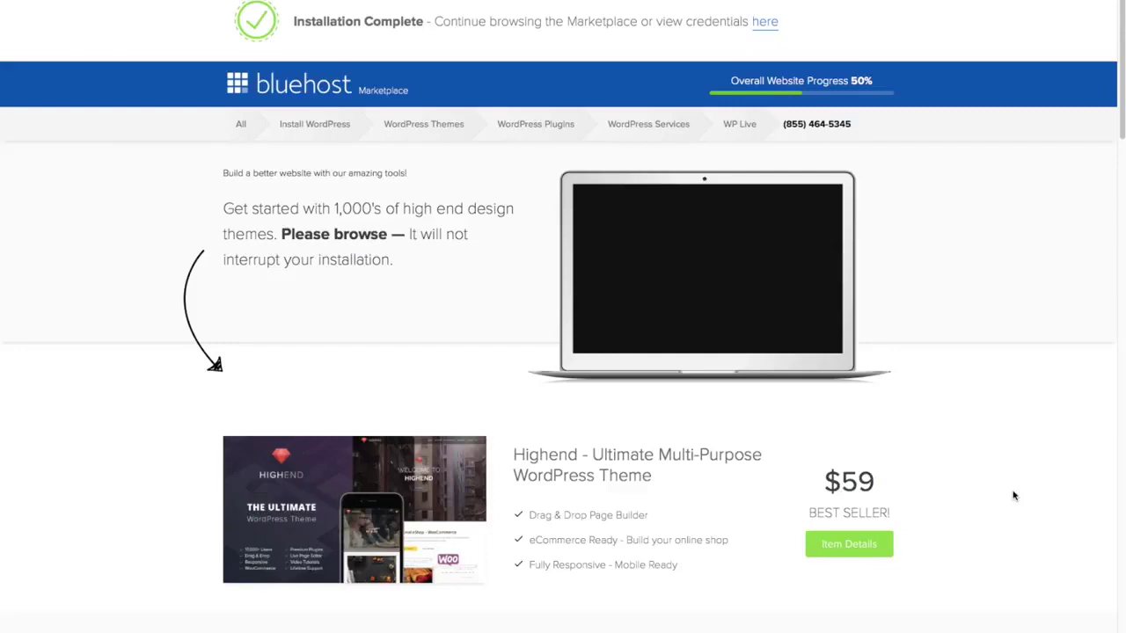
# - Follow the Installation Complete 'here' link to the WordPress login credentials
pyautogui.scroll(-5, 1013, 496)
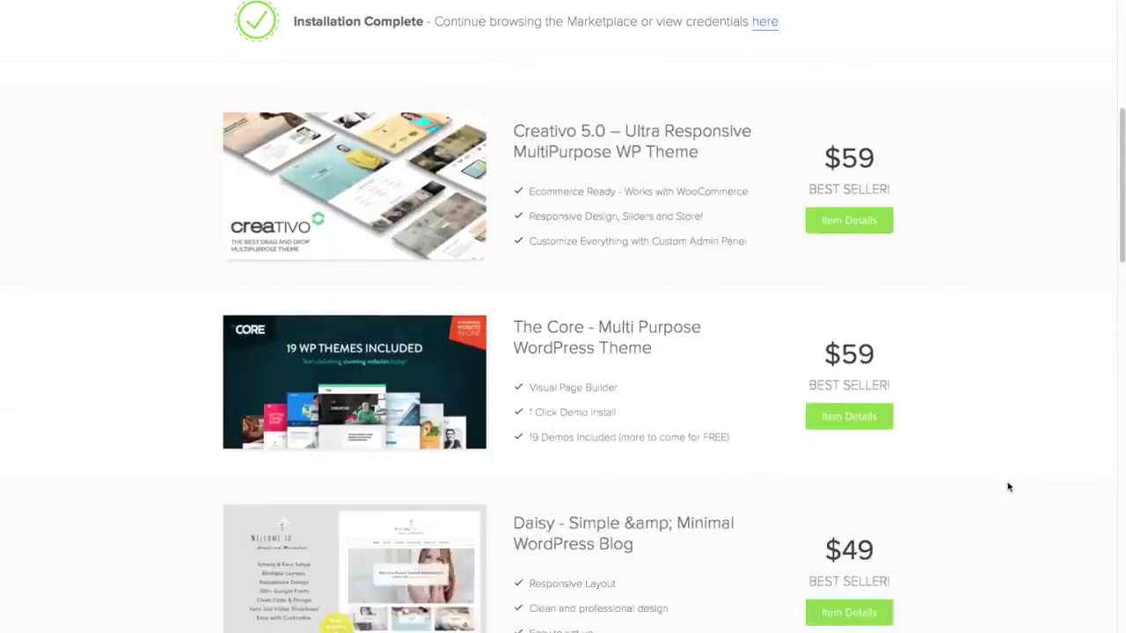
pyautogui.scroll(6, 1008, 485)
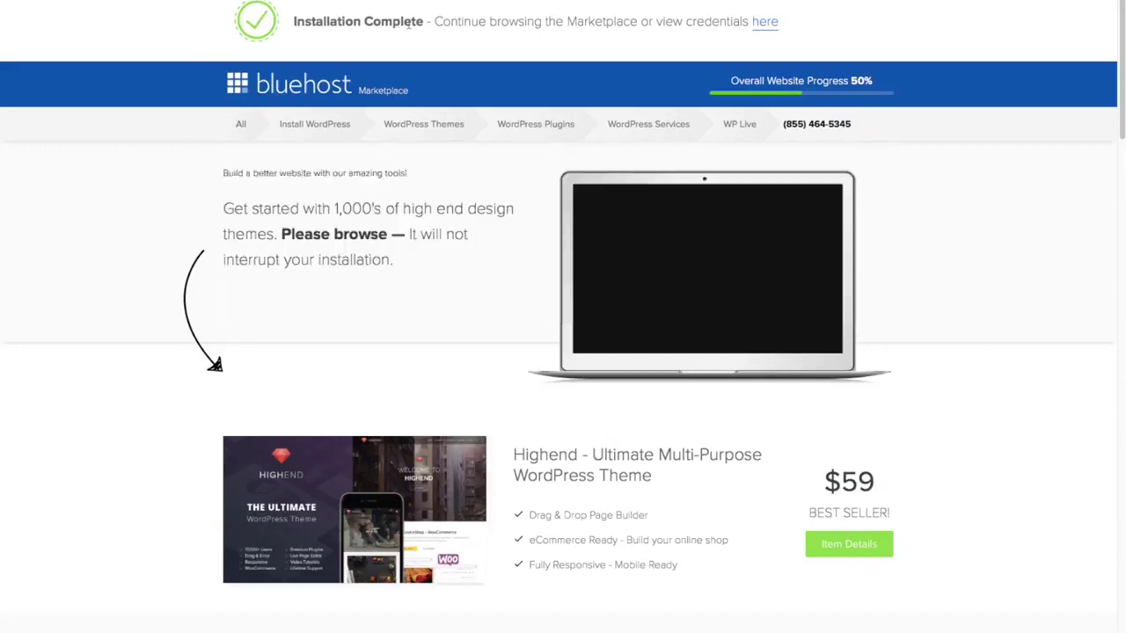
pyautogui.click(765, 23)
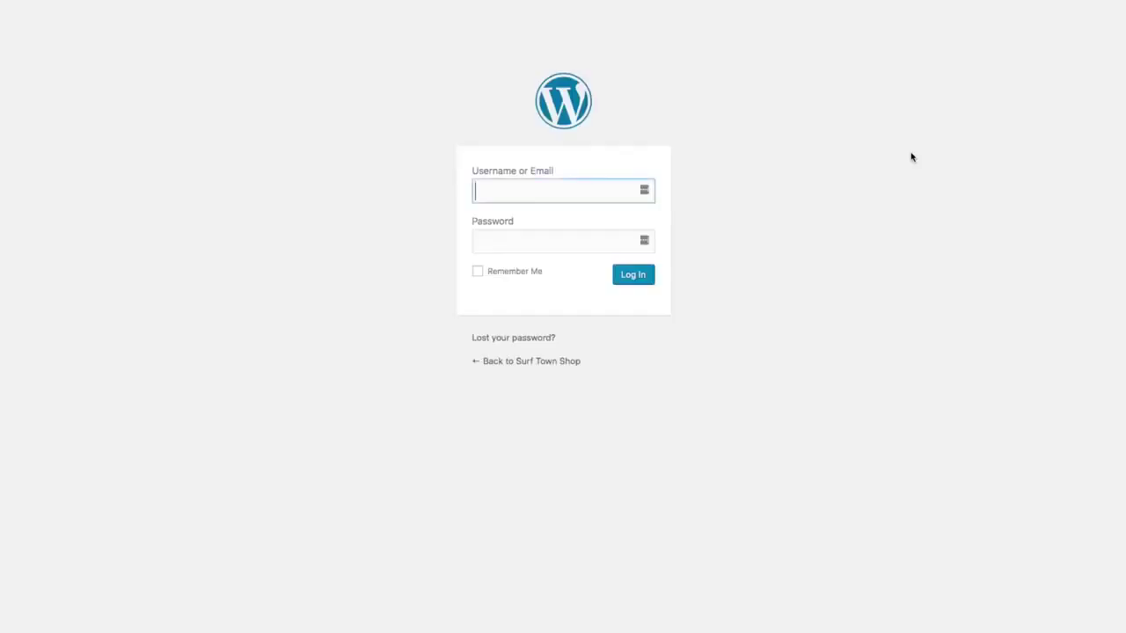
# - Log in to the Surf Town Shop wp-admin with the admin username and password
pyautogui.write('timsurftown')
pyautogui.press('Tab')
pyautogui.write('••••••••••••')
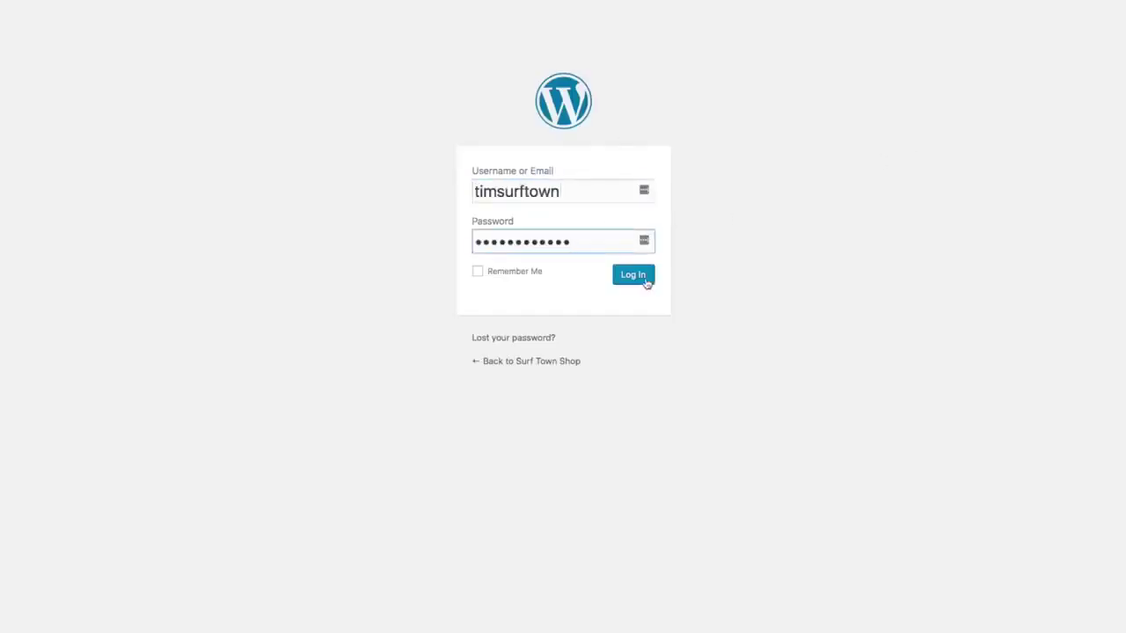
pyautogui.click(633, 275)
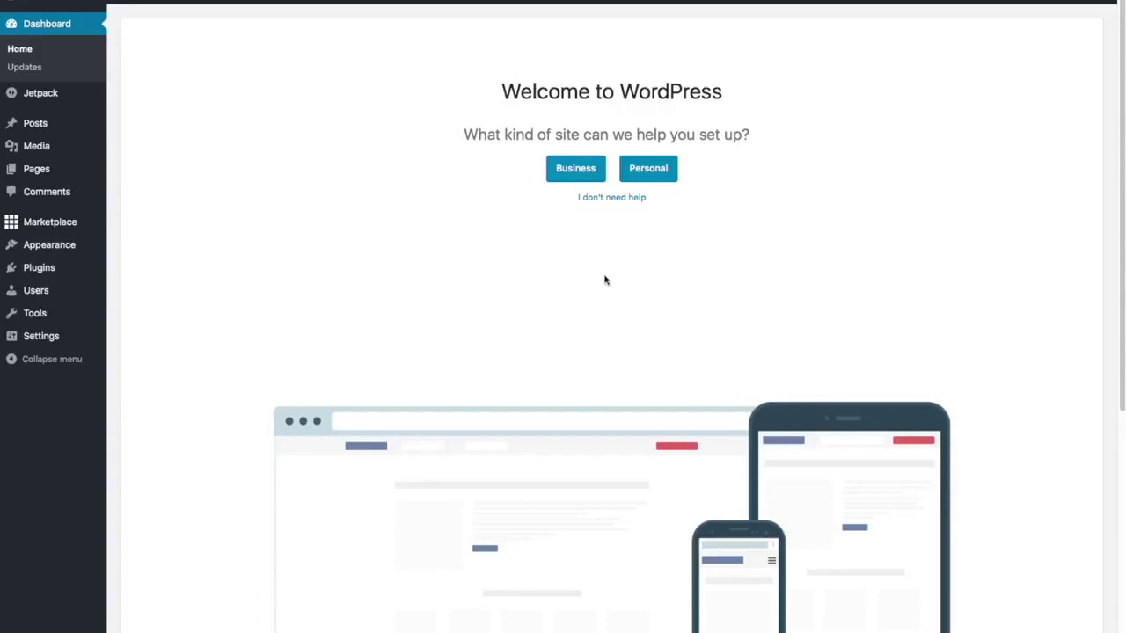
# - Choose 'I don't need help' and close the WP Live banner
pyautogui.click(615, 201)
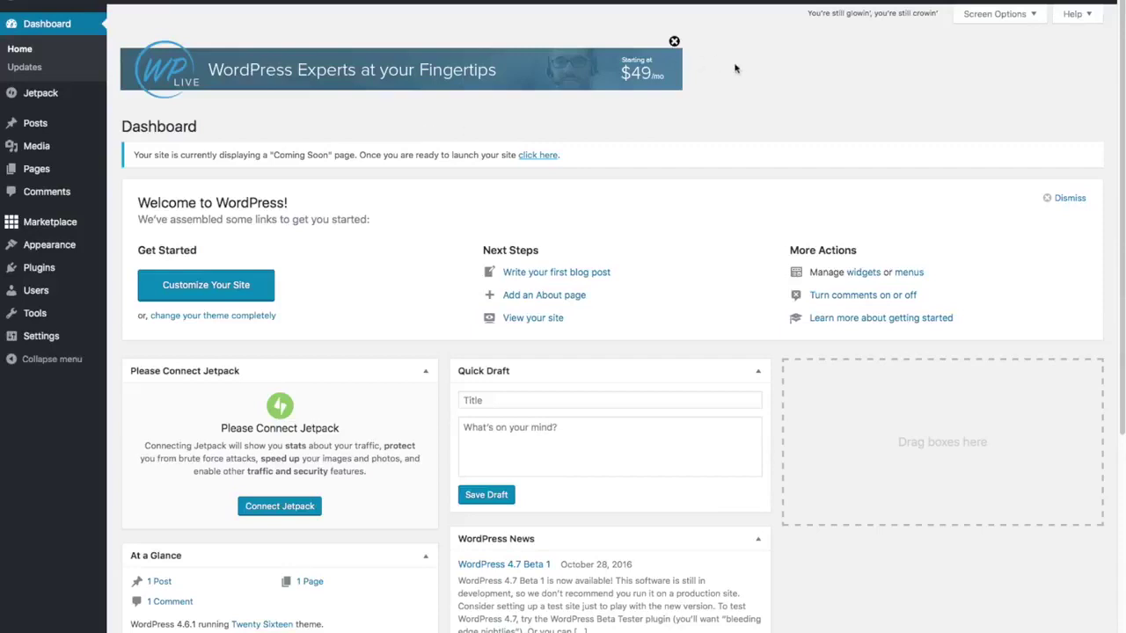
pyautogui.click(674, 41)
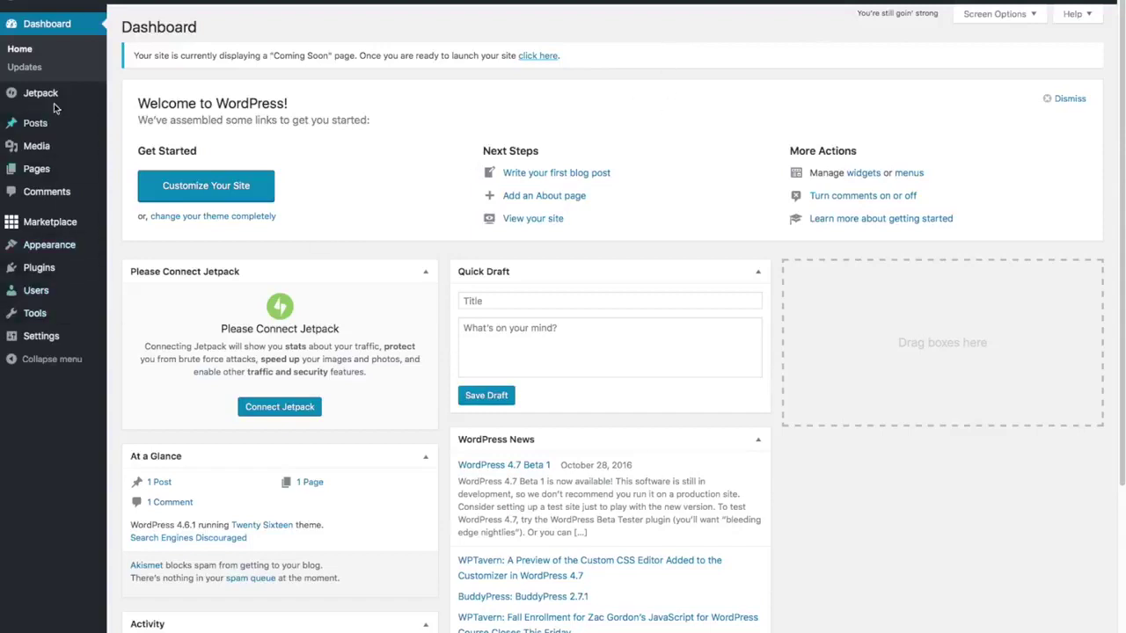
pyautogui.moveTo(31, 230)
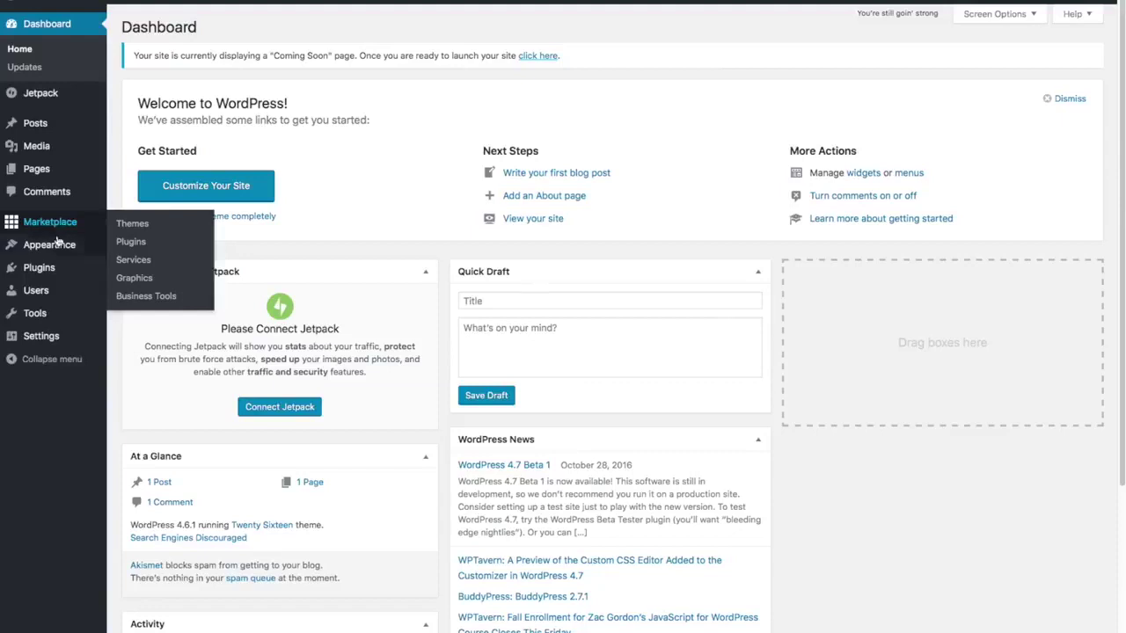
pyautogui.moveTo(62, 268)
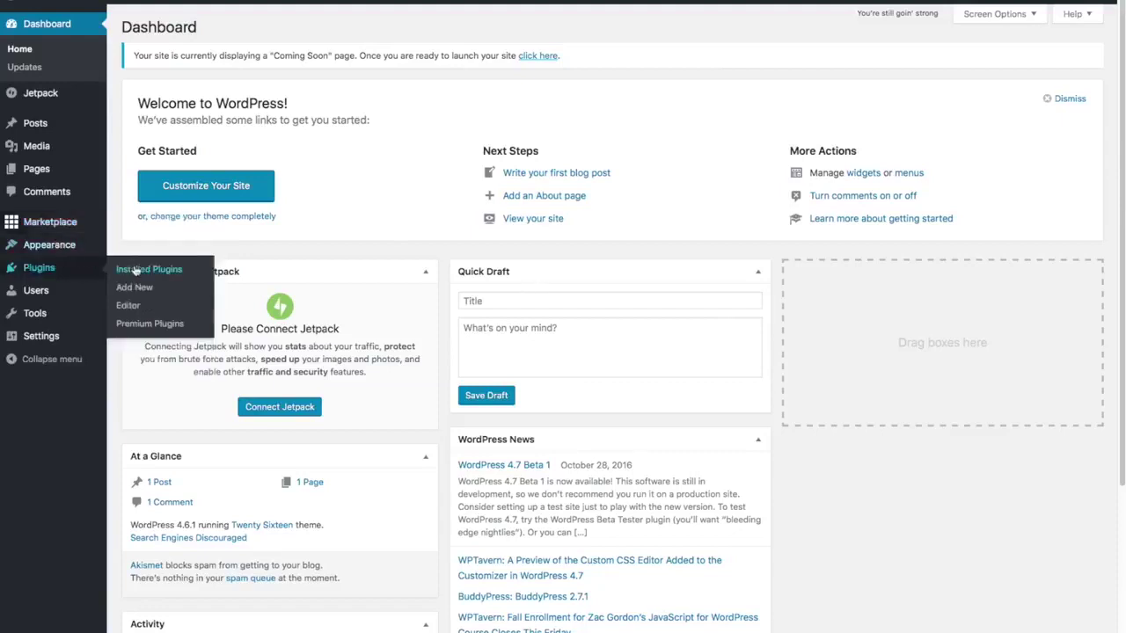
# - Open Installed Plugins and tick Hello Dolly and MOJO Marketplace
pyautogui.click(135, 270)
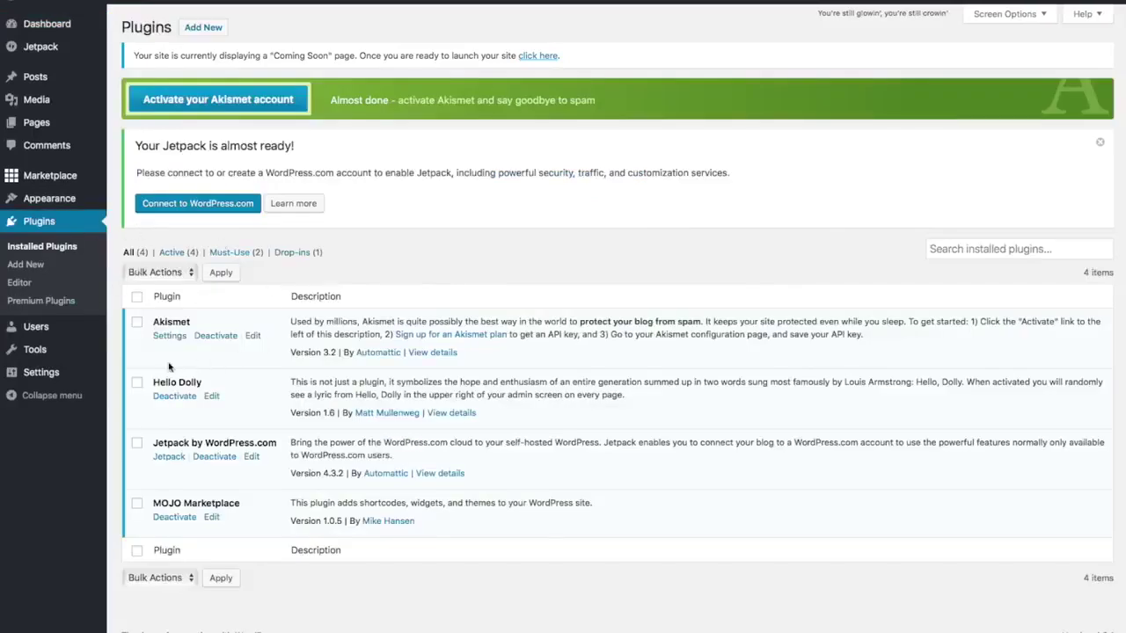
pyautogui.click(137, 382)
pyautogui.click(138, 507)
# - Deactivate Hello Dolly and MOJO Marketplace via the Deactivate bulk action
pyautogui.click(192, 276)
pyautogui.click(184, 299)
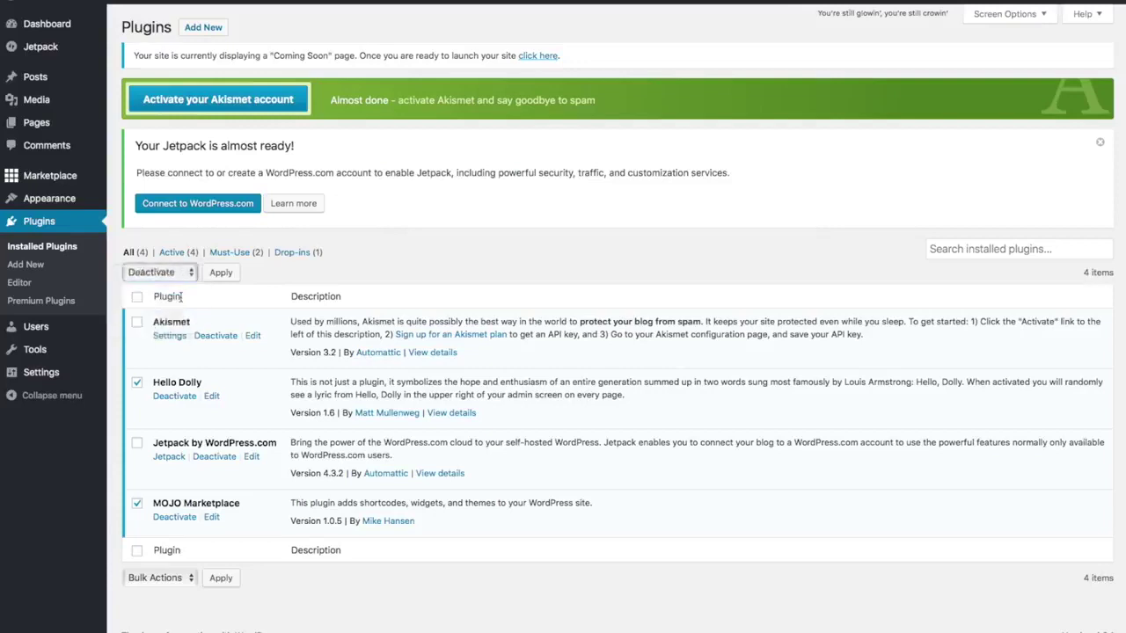
pyautogui.click(230, 272)
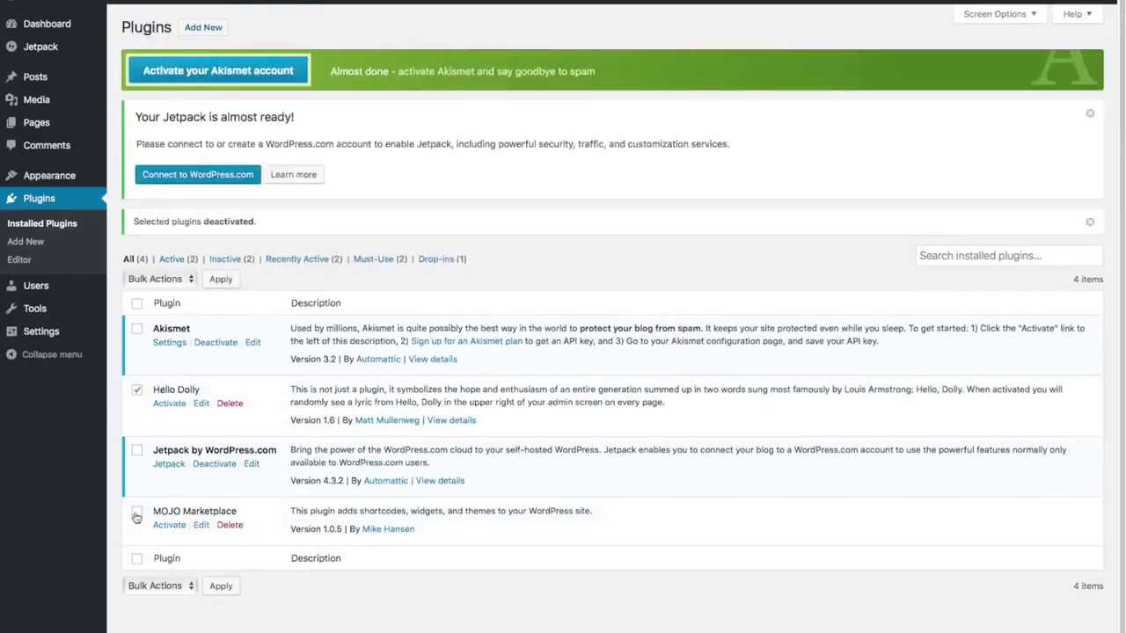
# - Delete both plugins with the Delete bulk action and confirm
pyautogui.click(136, 514)
pyautogui.click(186, 279)
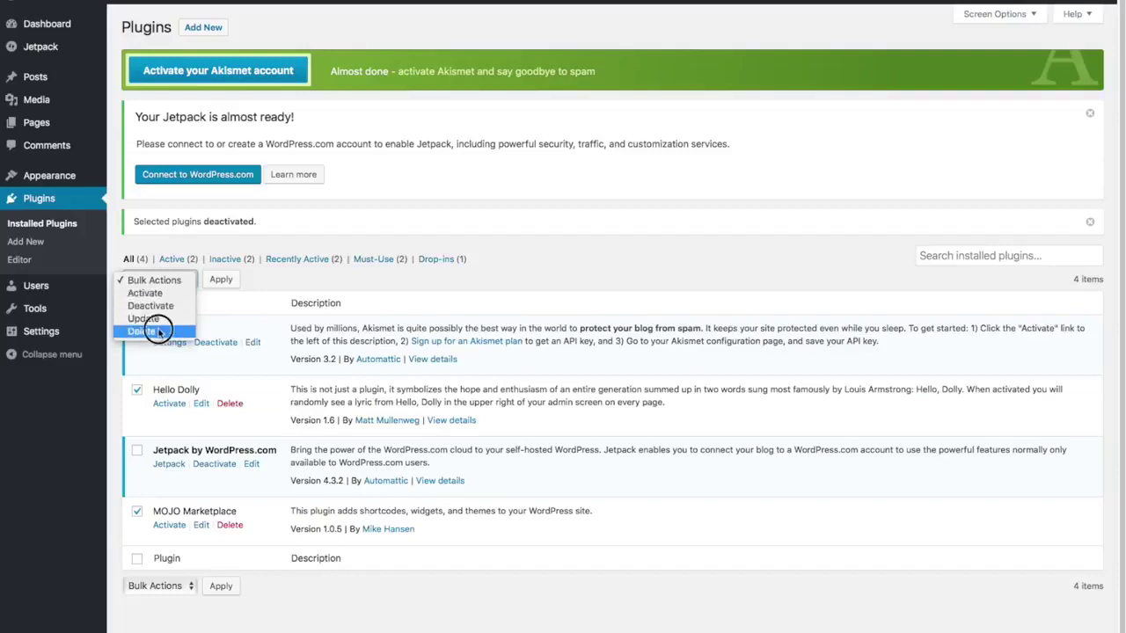
pyautogui.click(148, 330)
pyautogui.click(222, 279)
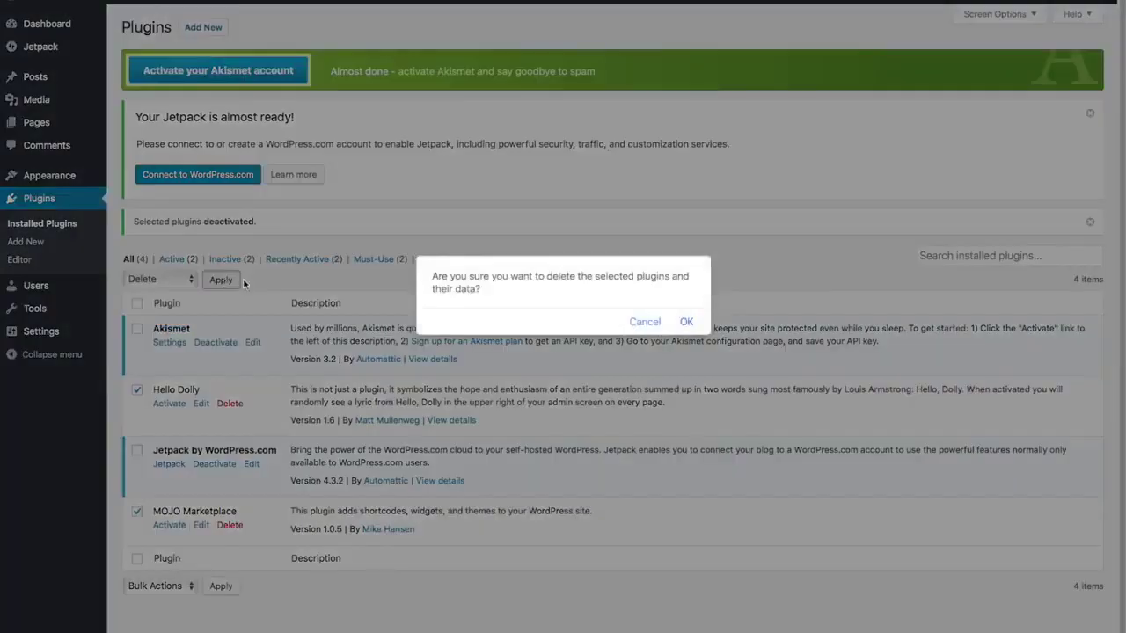
pyautogui.click(686, 322)
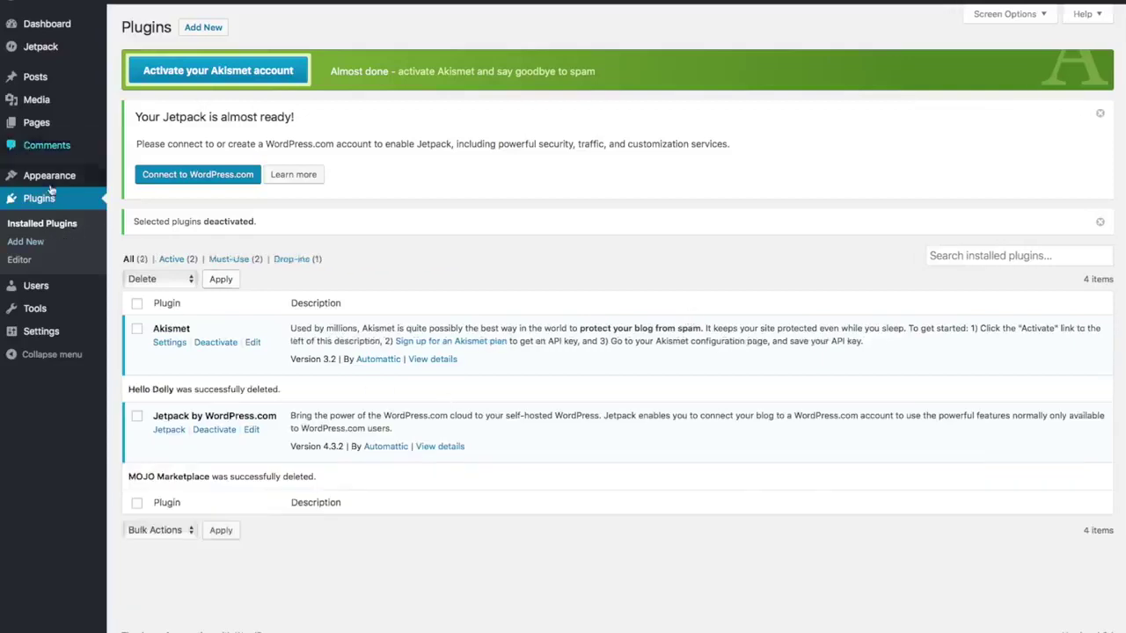
# - In General Settings, replace the tagline with 'Best Surfboard Shop in Surf Town' and save
pyautogui.moveTo(44, 334)
pyautogui.click(46, 337)
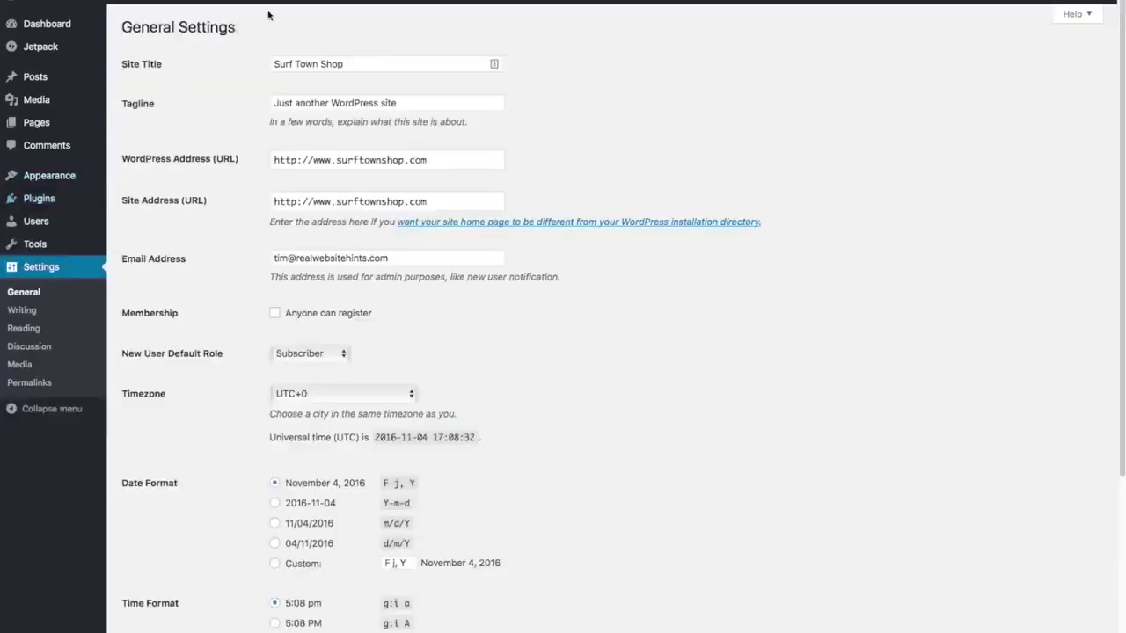
pyautogui.click(415, 102)
pyautogui.tripleClick(415, 102)
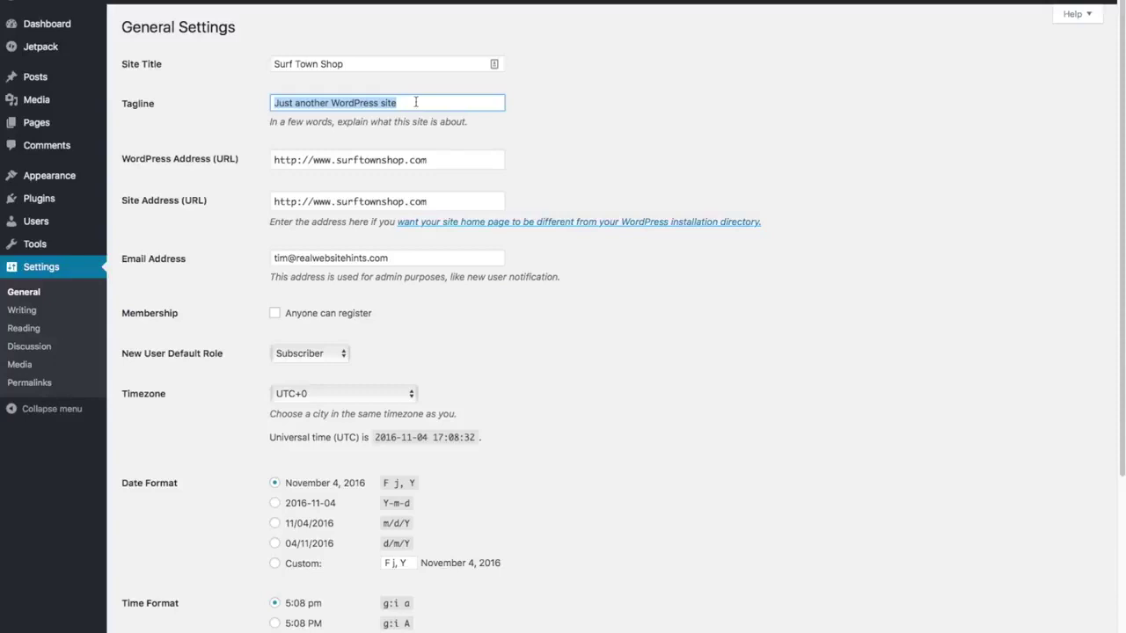
pyautogui.press('BackSpace')
pyautogui.write('Best Surfboar')
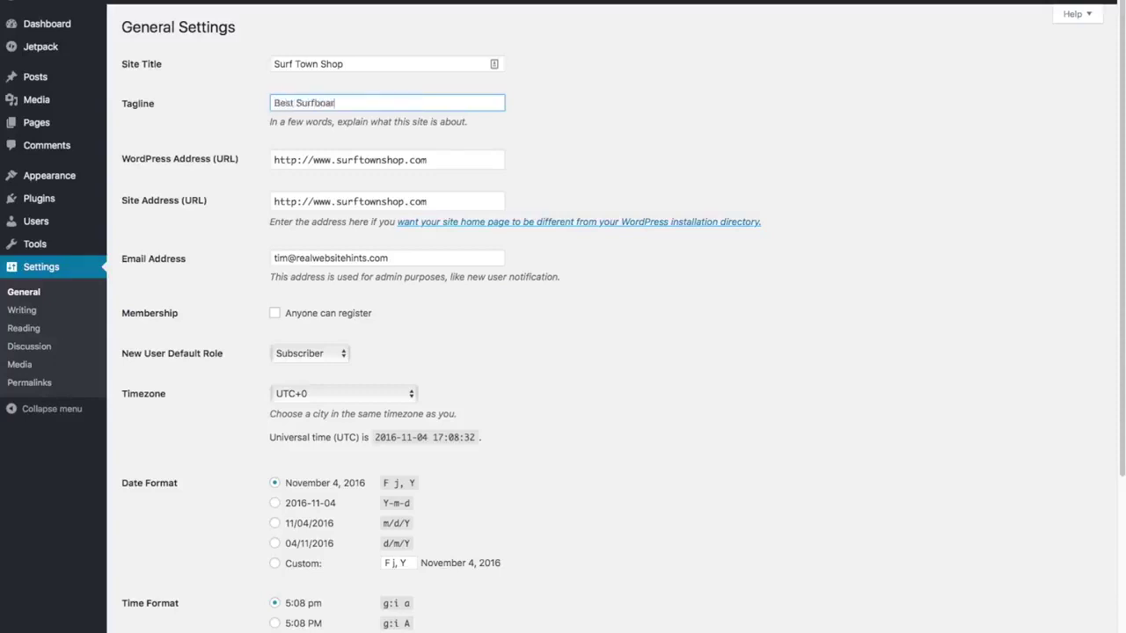
pyautogui.write('d Shop in Surf Town')
pyautogui.scroll(-5, 571, 183)
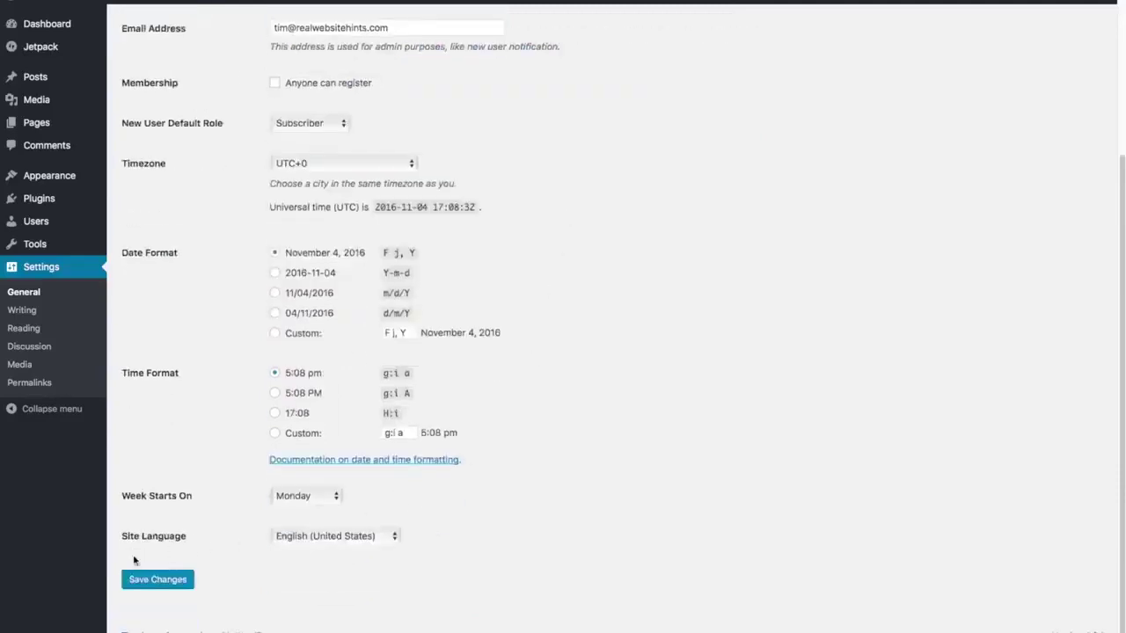
pyautogui.click(158, 586)
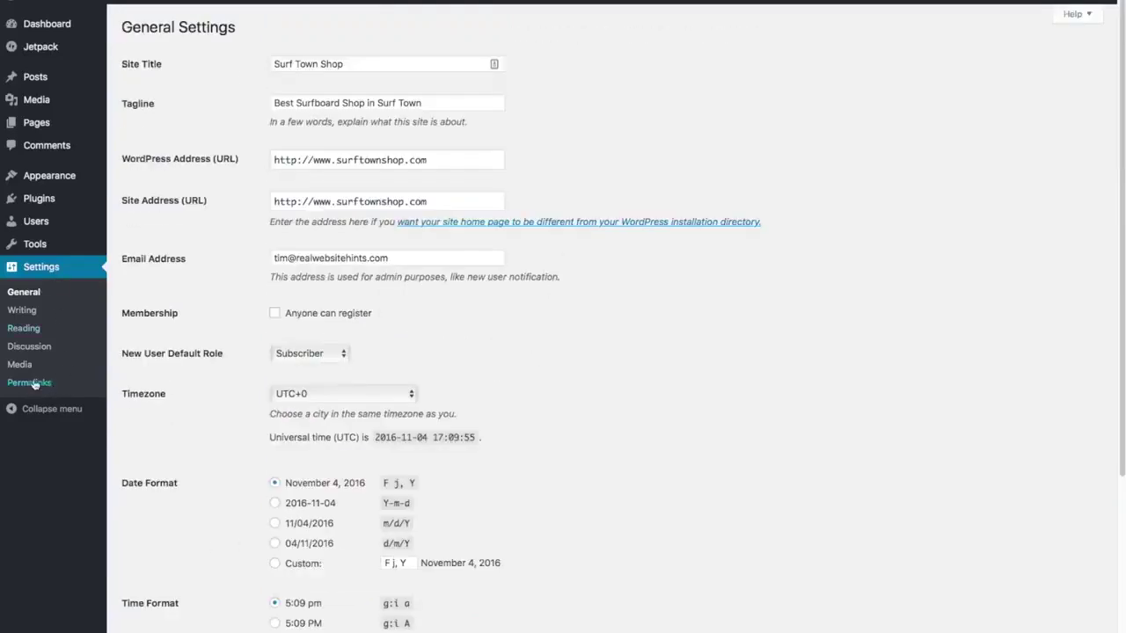
# - Choose the Post name permalink structure (surftownshop.com/sample-post/) and save it
pyautogui.click(27, 383)
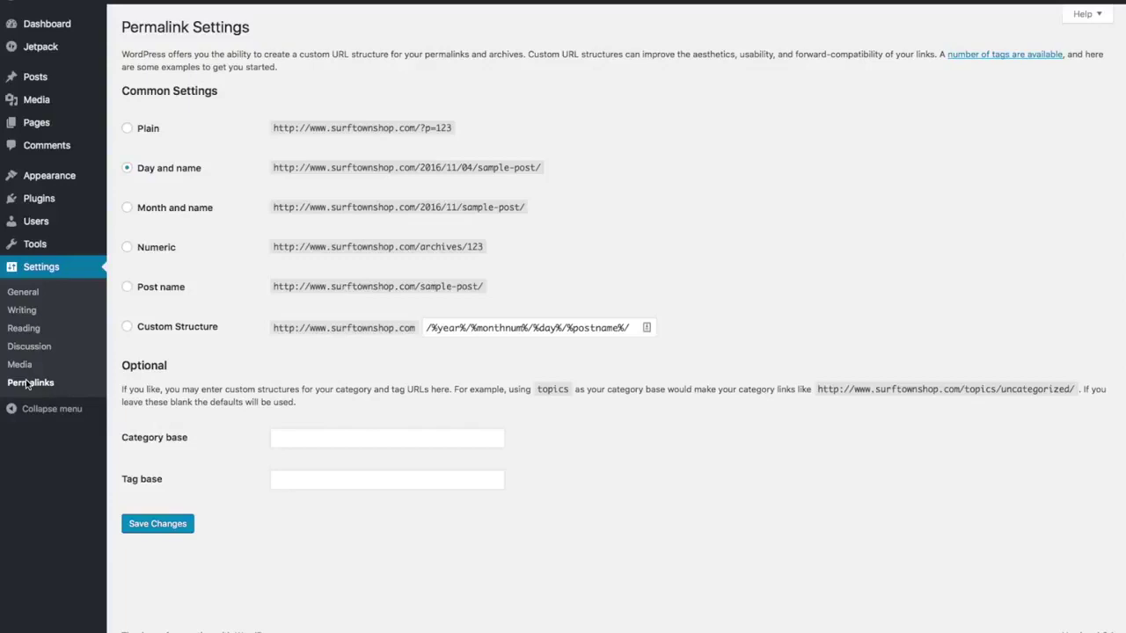
pyautogui.click(128, 287)
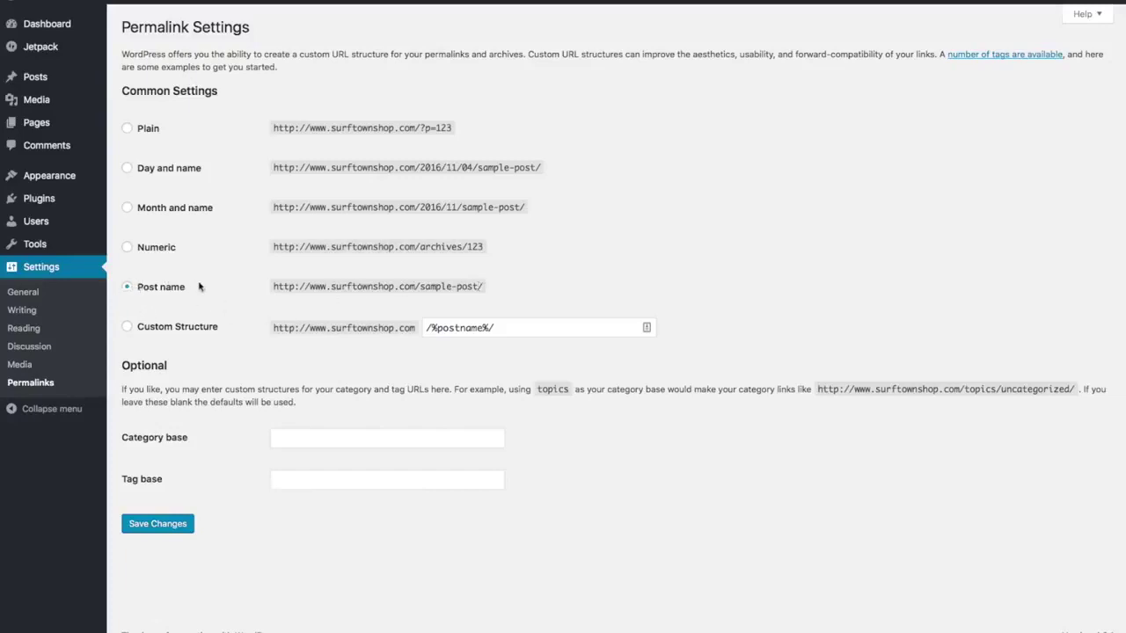
pyautogui.click(171, 532)
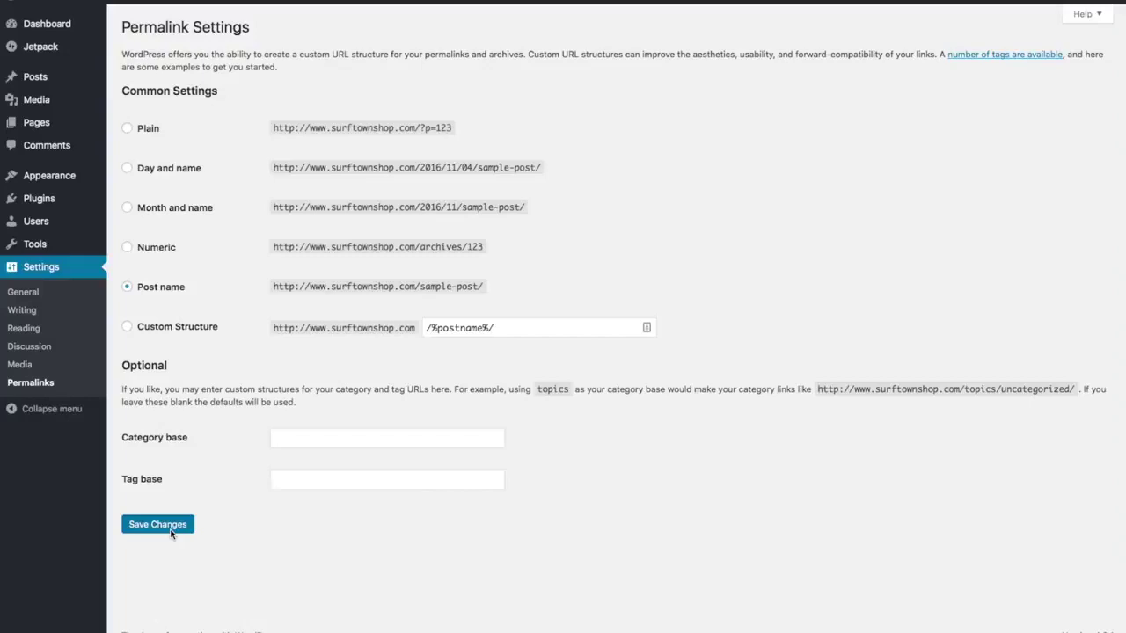